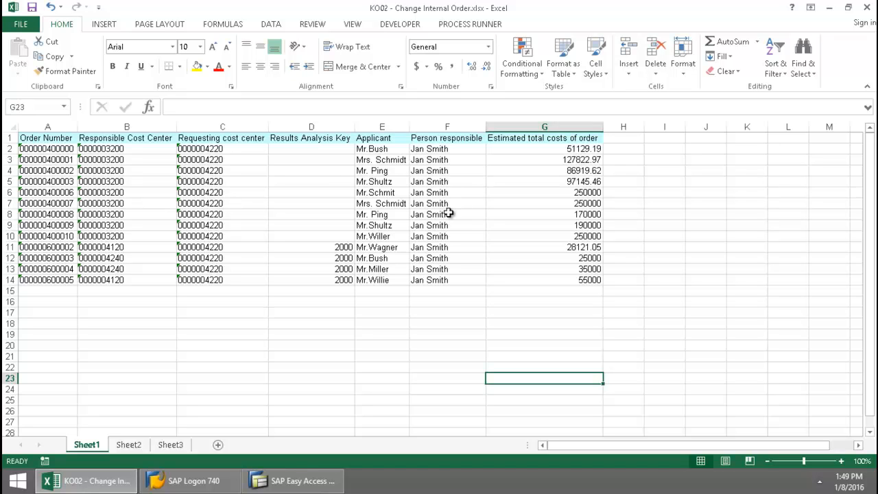
click(433, 149)
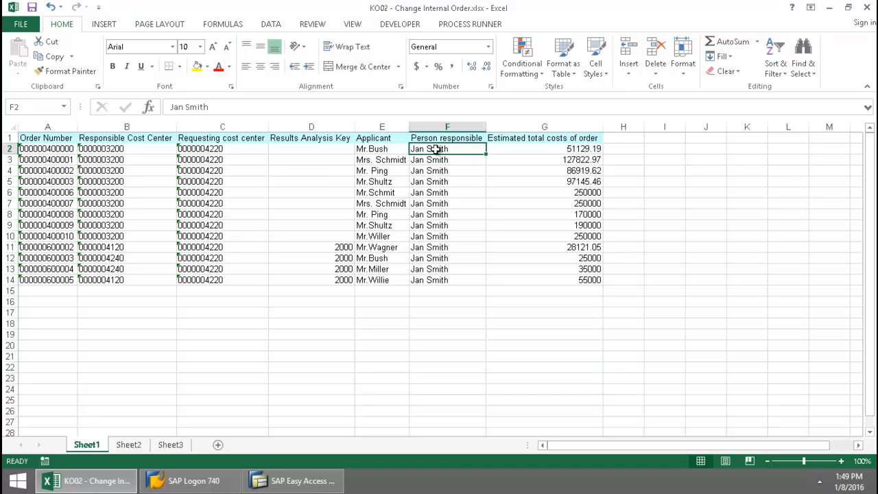
text(Fra)
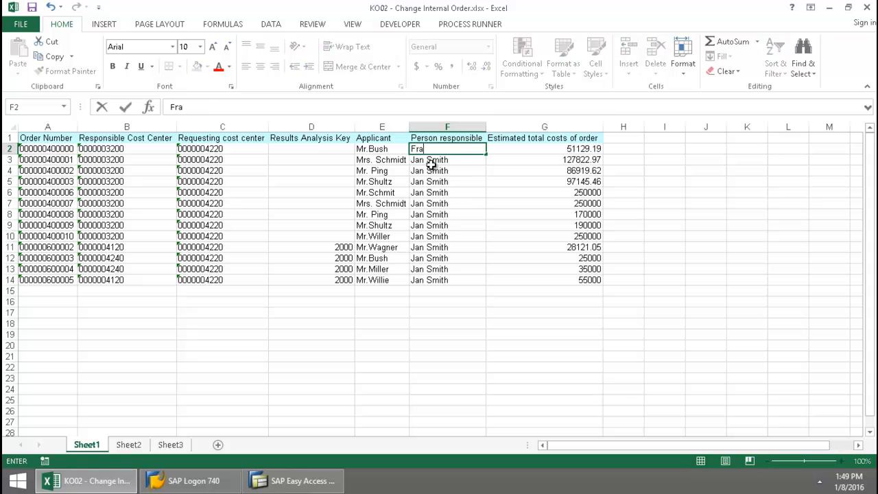
text(nk Carl)
text(son)
click(483, 149)
drag(485, 154, 491, 283)
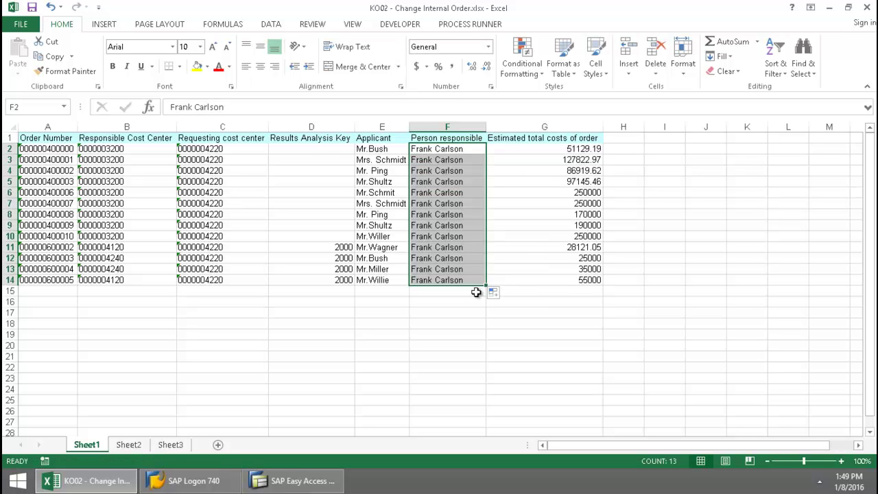
- Run the Process Runner posting and log on to SAP to push the order changes
click(470, 27)
click(544, 171)
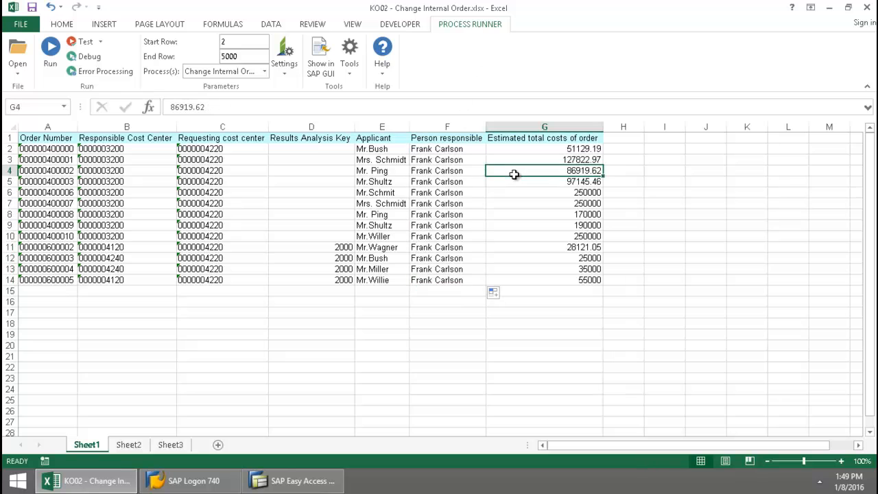
click(50, 55)
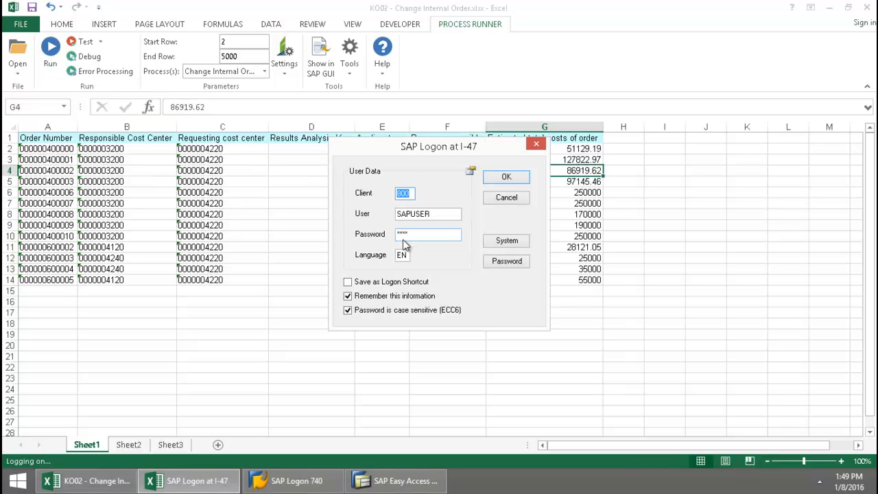
click(506, 177)
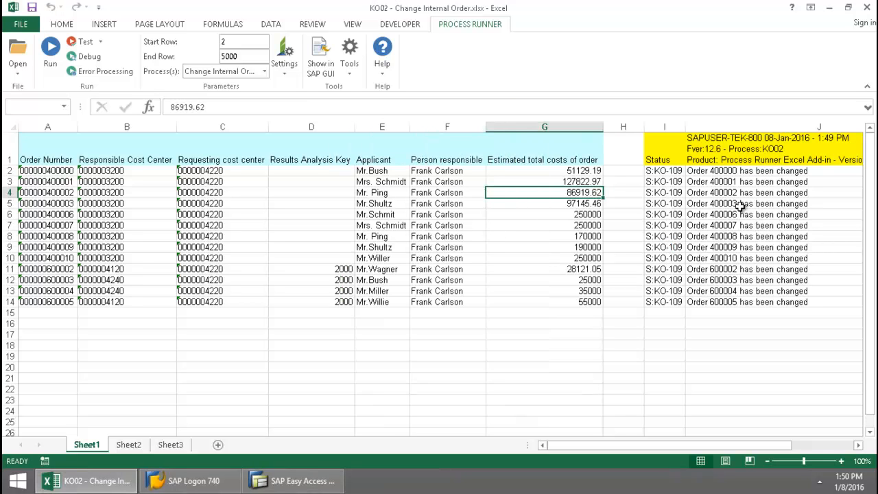
- Review order 400000's status message and show its general data in SAP GUI
click(741, 175)
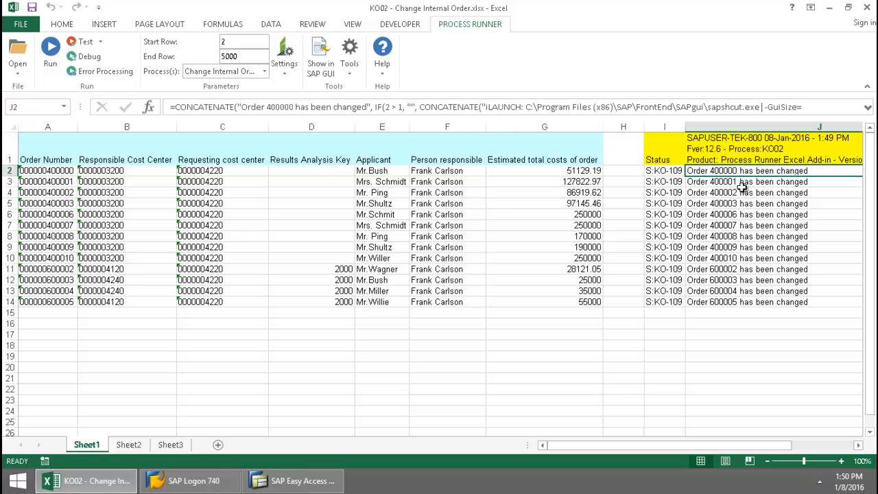
click(322, 70)
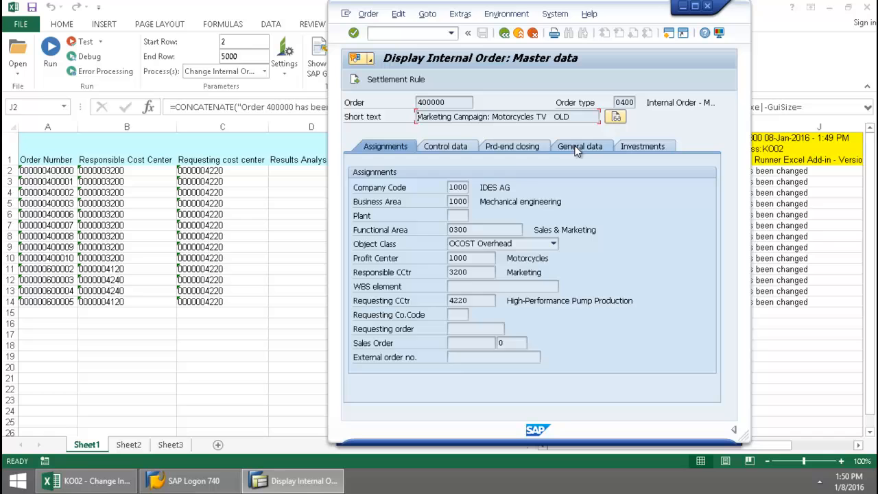
click(576, 150)
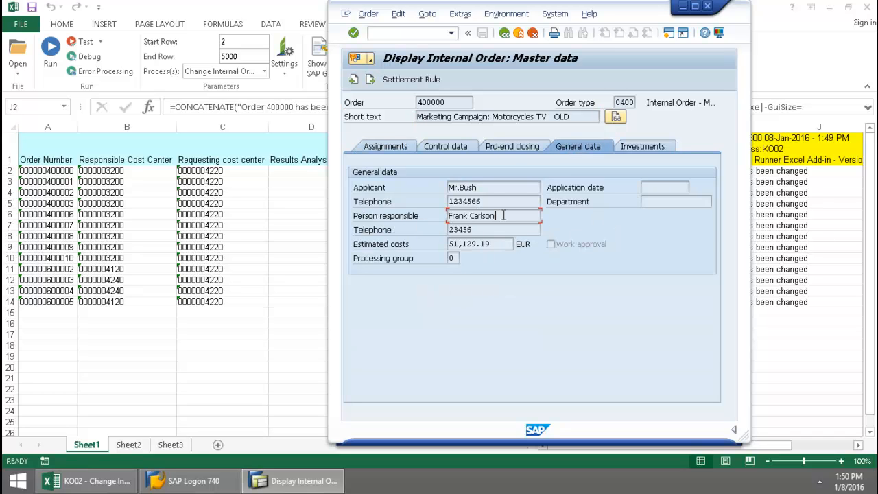
click(507, 14)
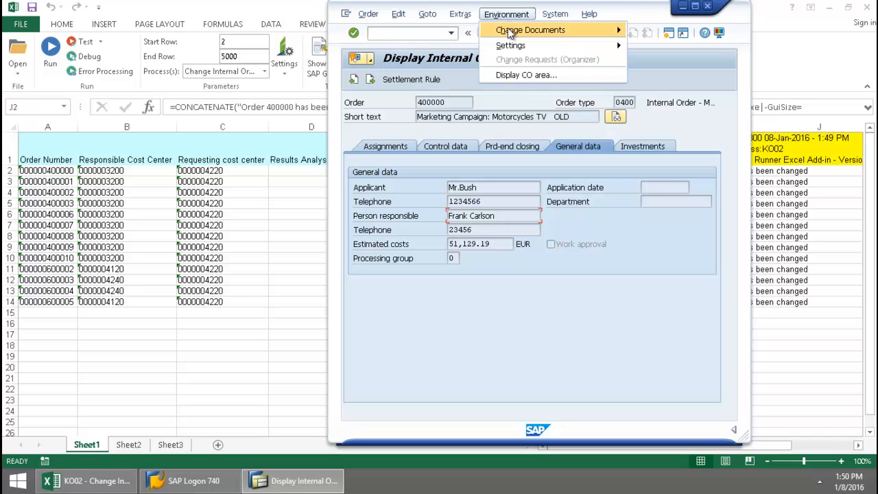
- Display the change documents for order 400000 via Environment > Change Documents
mouse_move(530, 29)
click(432, 48)
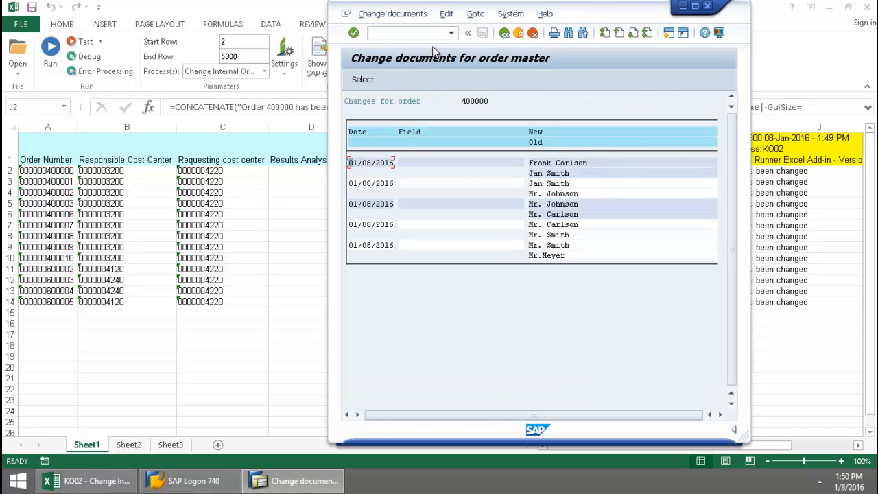